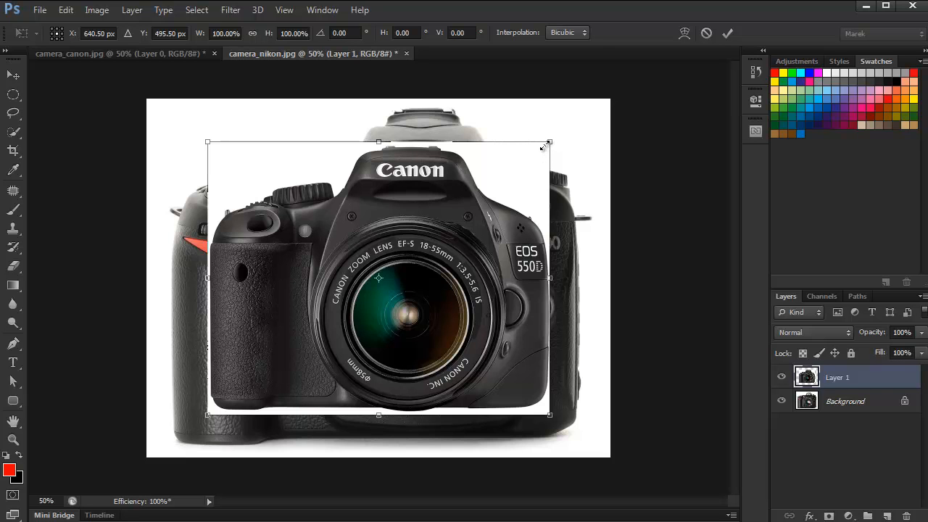
Step: Scale the Canon camera layer proportionally to about 129% so it covers the Nikon camera
drag(551, 139, 598, 105)
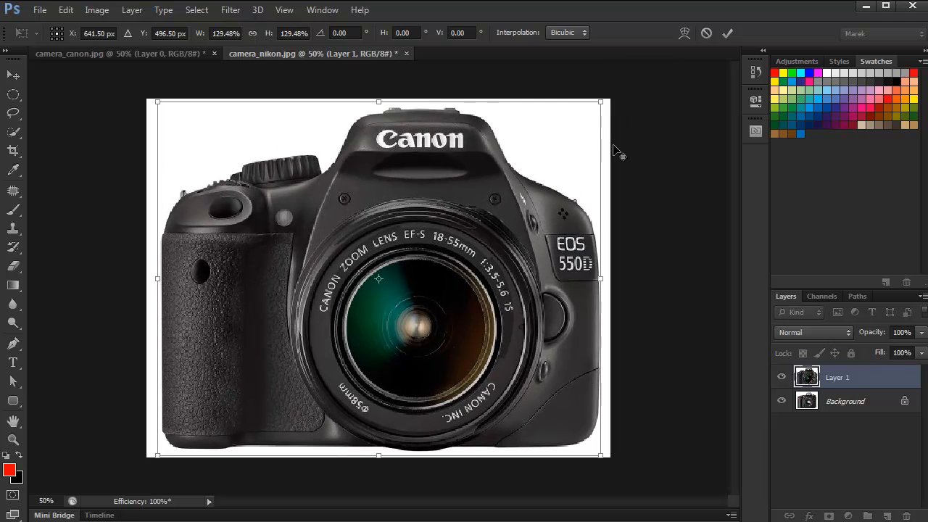
click(727, 33)
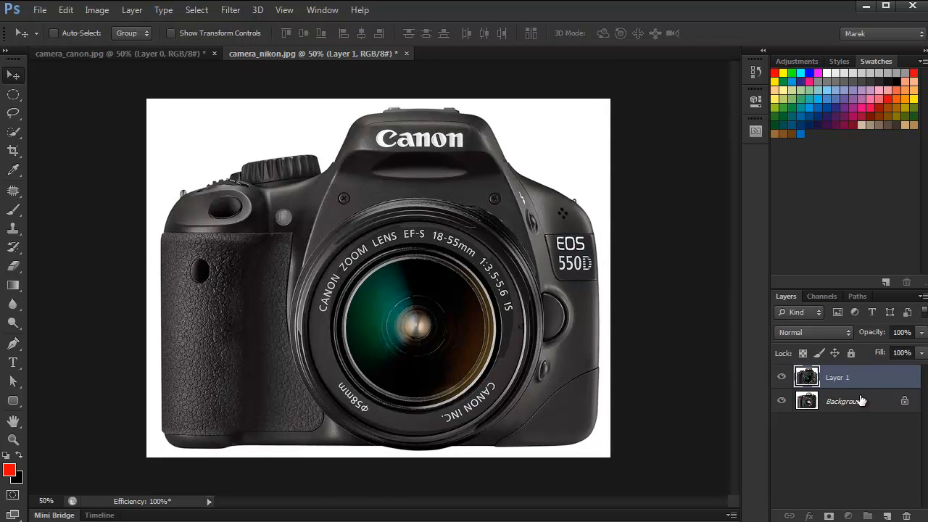
Step: Convert the background into a regular layer named Nikon and rename the layer above it Canon
double_click(860, 401)
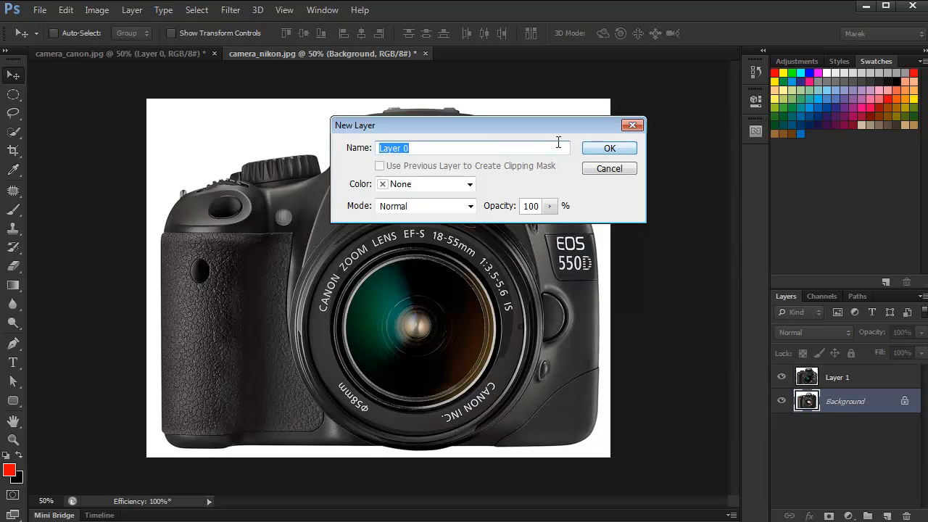
text(Nikon)
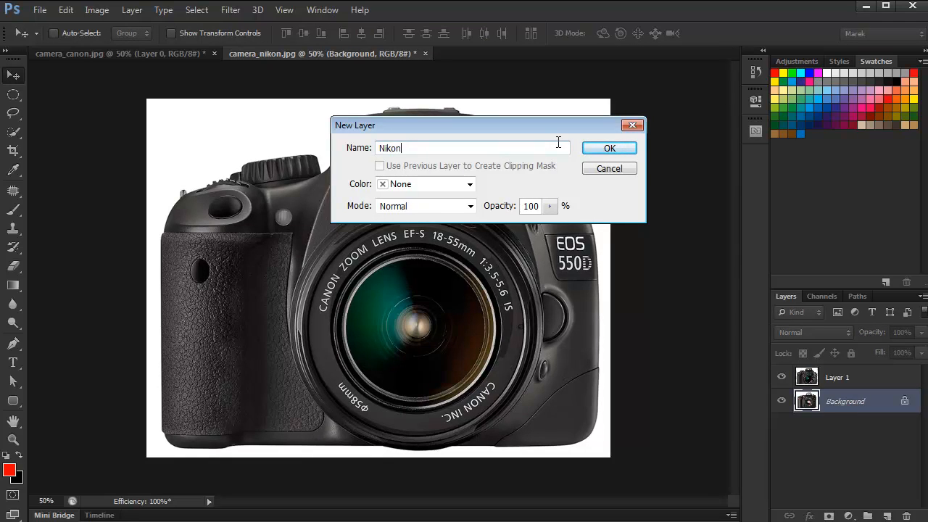
key(Return)
double_click(841, 376)
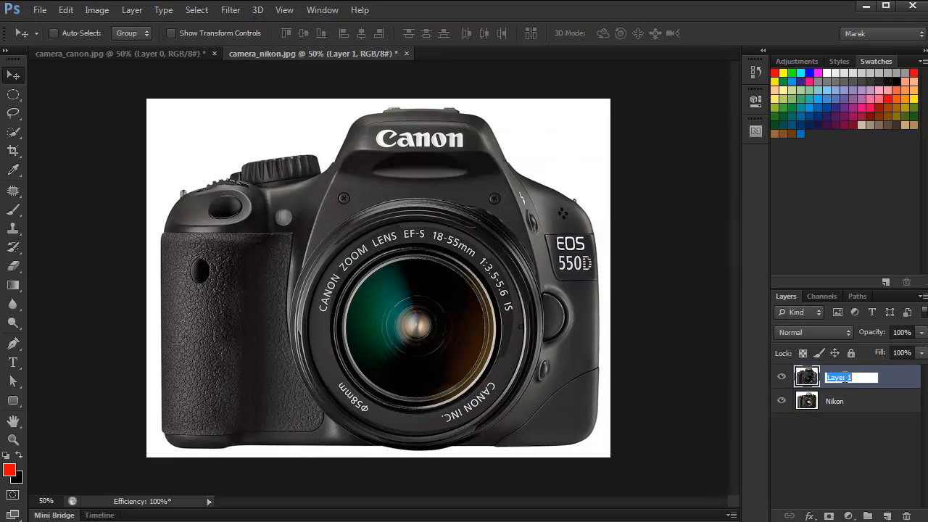
text(Canon)
key(Return)
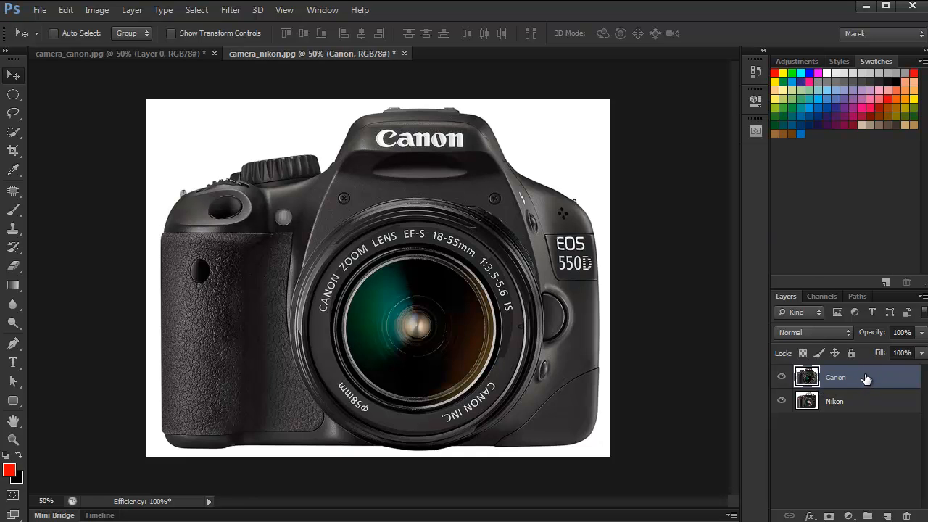
Step: Place the Canon layer beneath the Nikon layer and add a layer mask to the Nikon layer
drag(860, 374, 853, 413)
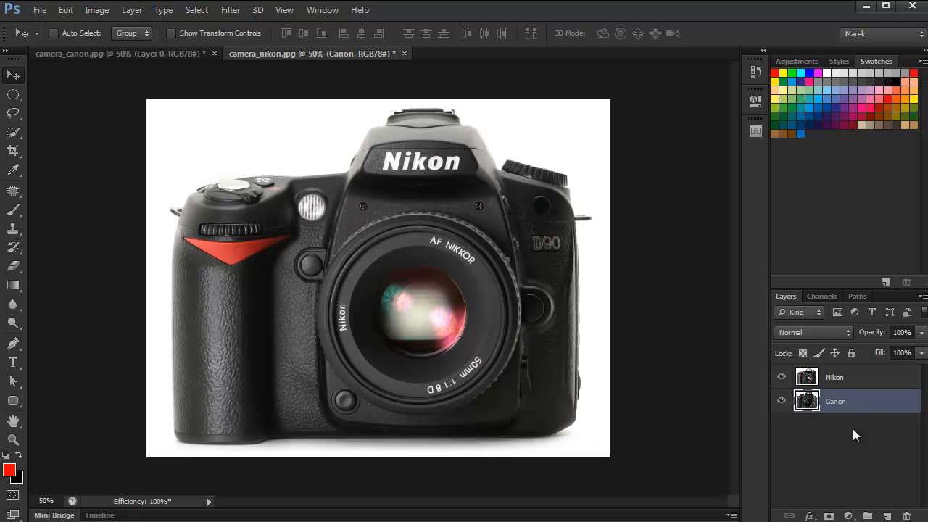
click(833, 377)
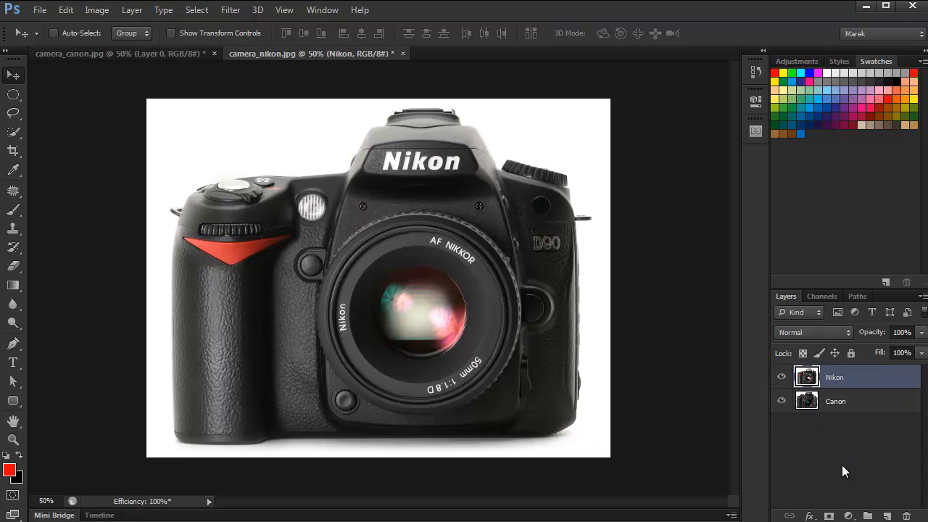
click(829, 515)
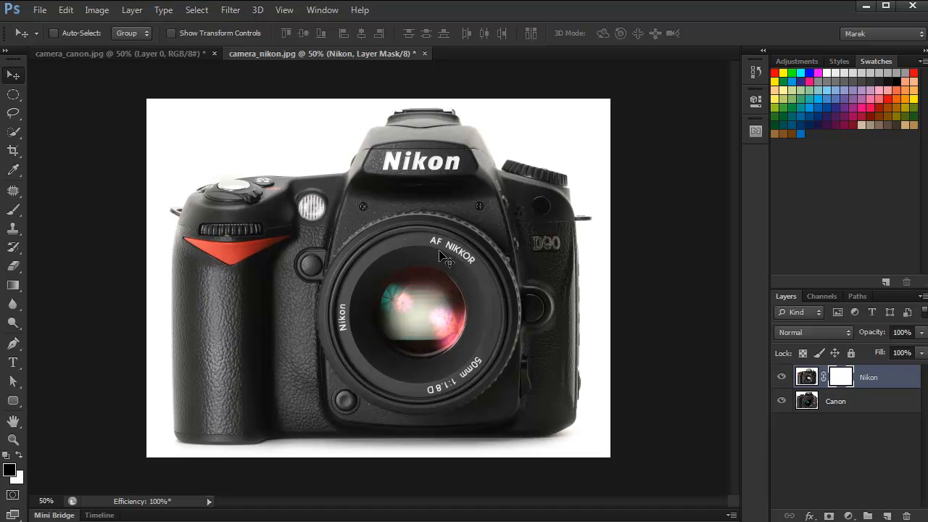
Step: Try painting black over the lens glass on the Nikon layer's mask with a 71 px hard brush, and undo the painting
drag(13, 210, 85, 210)
click(86, 210)
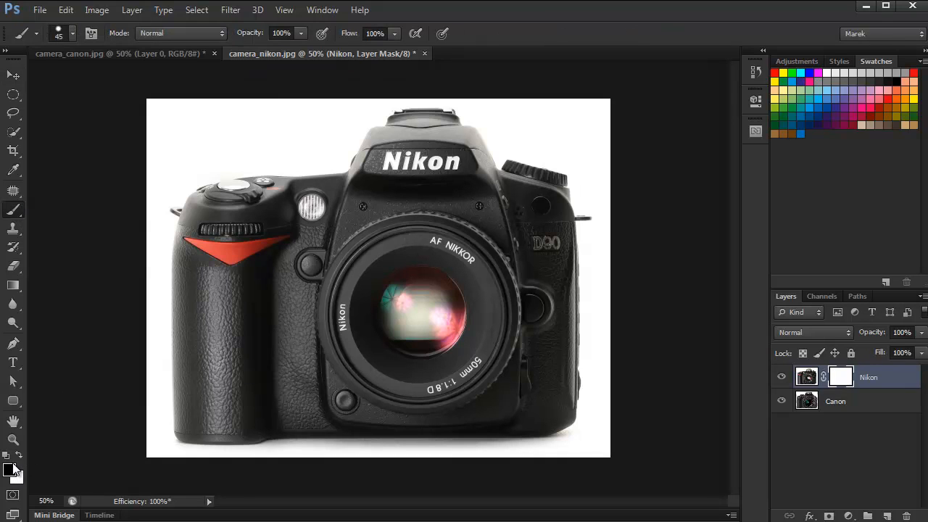
click(72, 32)
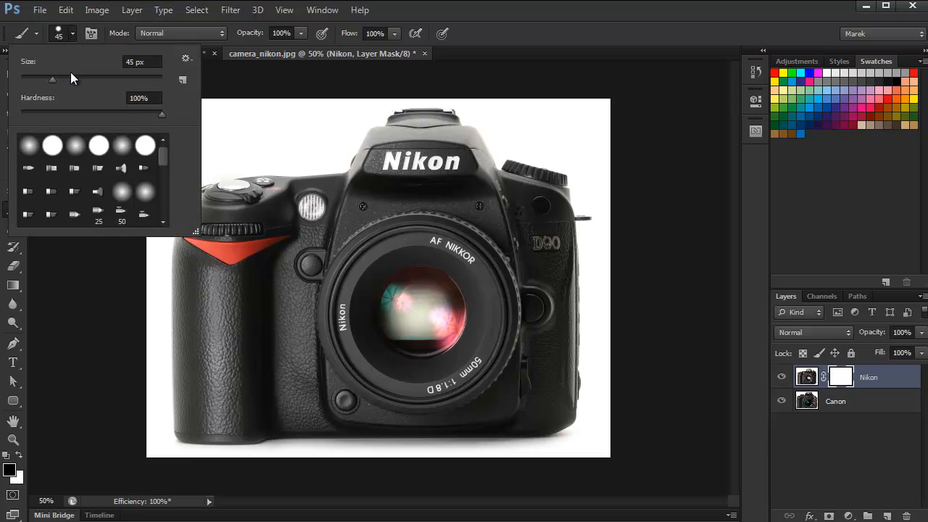
click(161, 116)
drag(49, 80, 67, 79)
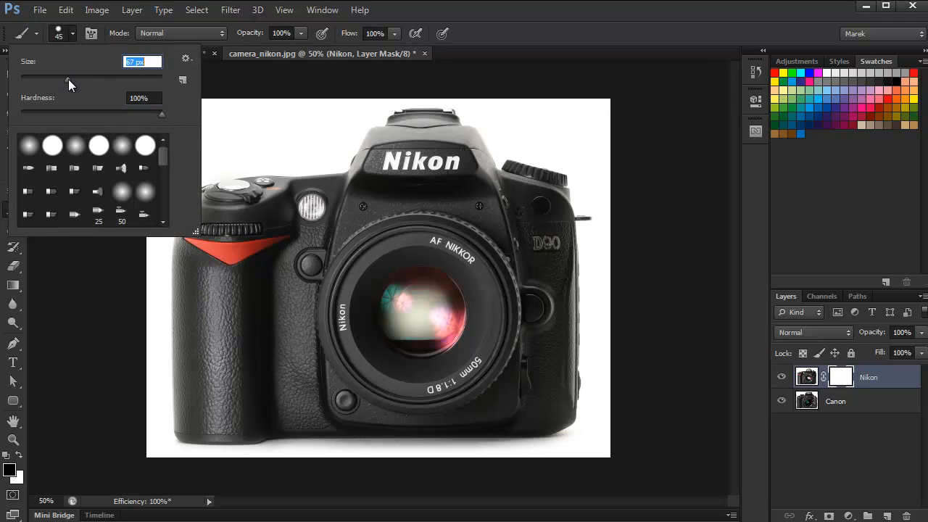
click(75, 31)
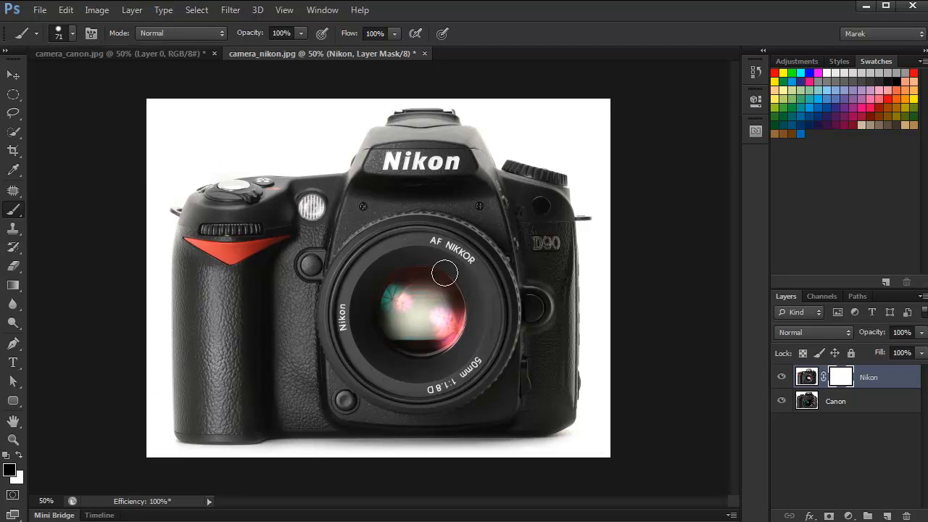
mouse_move(440, 292)
mouse_down()
mouse_move(400, 295)
mouse_move(421, 282)
mouse_move(415, 323)
mouse_move(395, 339)
mouse_move(448, 293)
mouse_move(446, 276)
mouse_move(418, 257)
mouse_move(410, 370)
mouse_move(437, 364)
mouse_move(460, 293)
mouse_move(429, 258)
mouse_move(396, 264)
mouse_move(451, 273)
mouse_move(470, 310)
mouse_move(462, 335)
mouse_move(391, 295)
mouse_move(398, 275)
mouse_move(432, 254)
mouse_up()
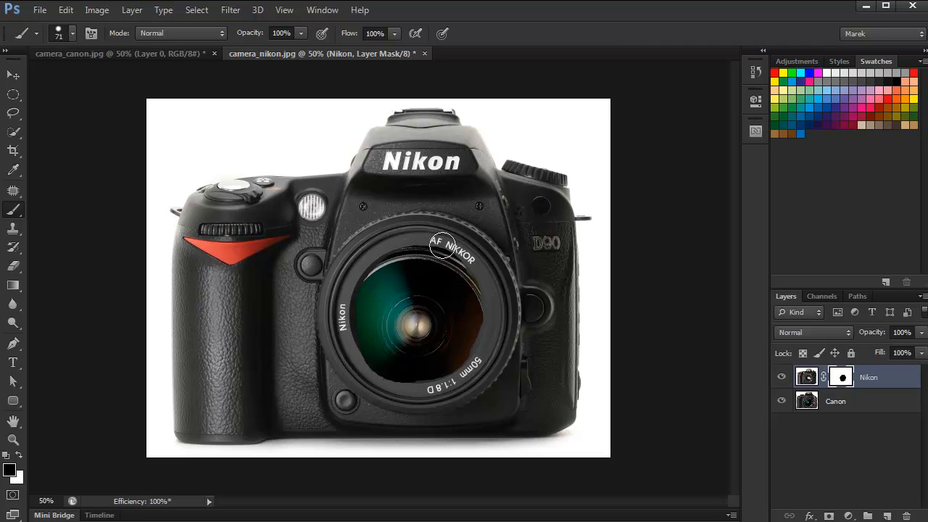
click(65, 10)
click(100, 55)
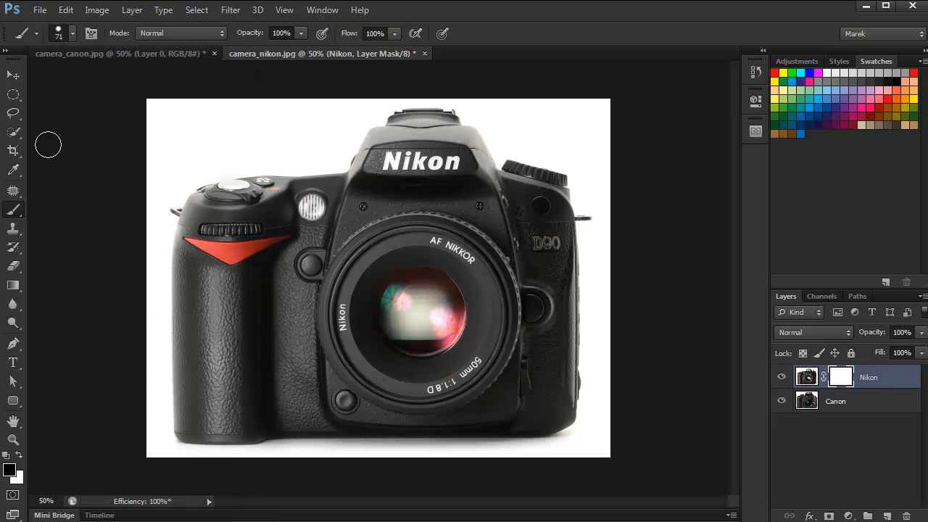
Step: Mask out the Nikon lens by filling an elliptical selection around it with black on the layer mask, and deselect
click(14, 96)
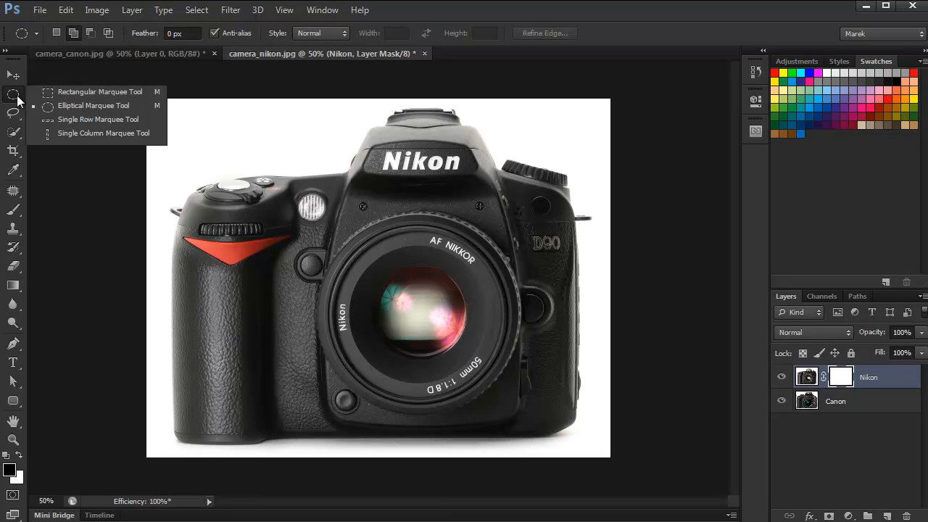
click(93, 106)
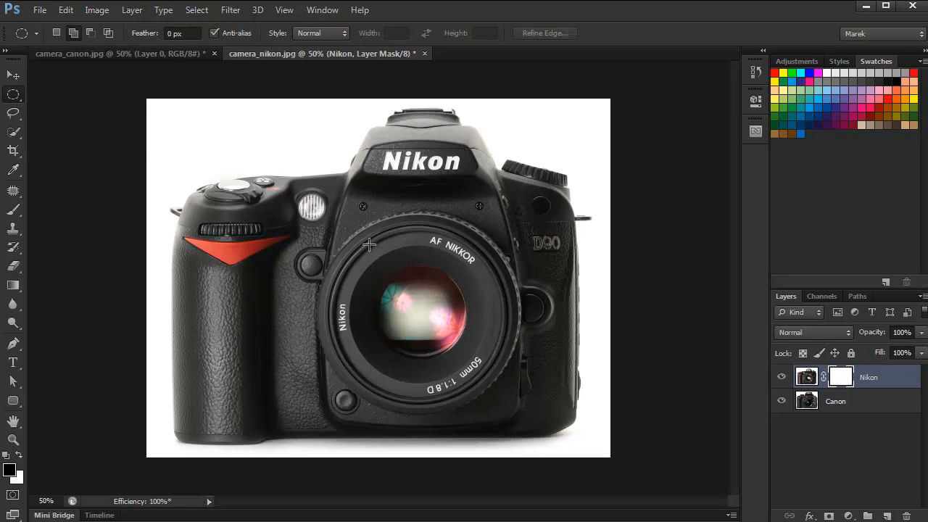
drag(367, 232, 516, 420)
key(space)
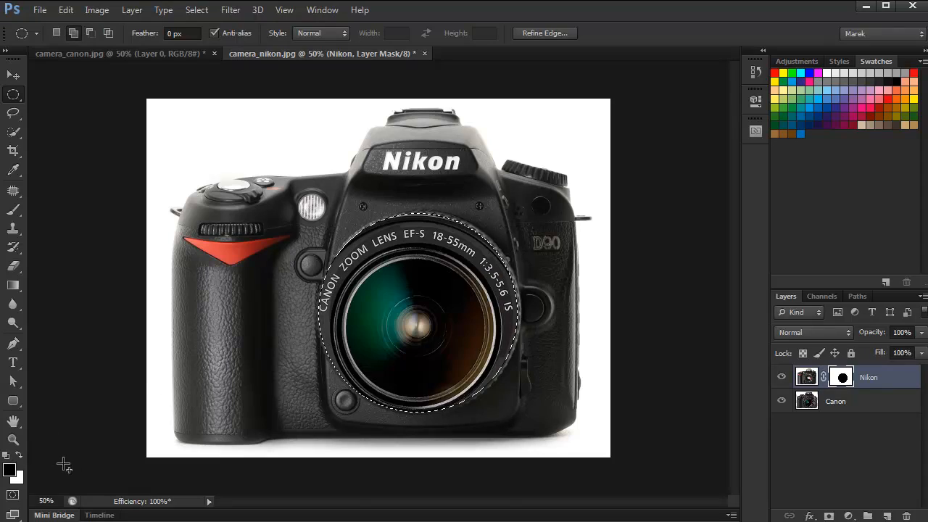
key(ctrl+d)
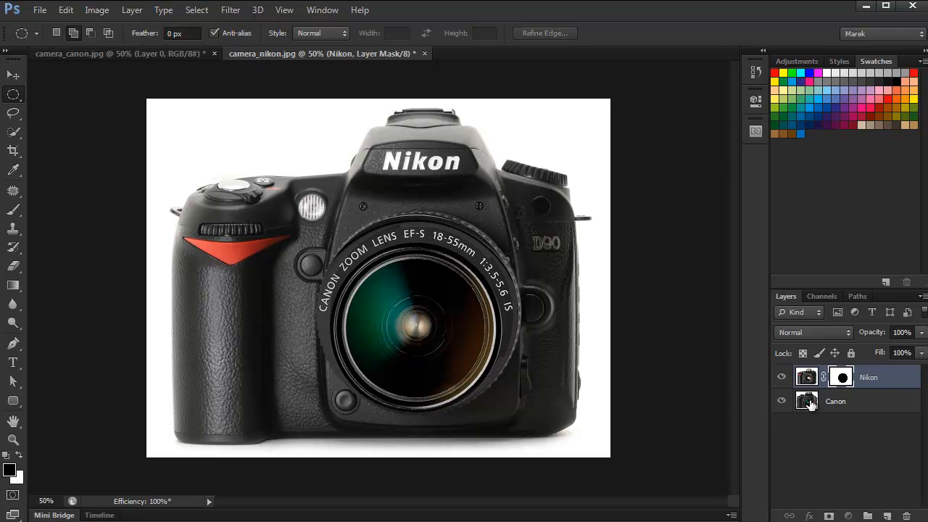
Step: Shift the Canon layer so its lens is centred in the masked opening and scale it to about 96%
click(830, 408)
mouse_move(409, 334)
mouse_down()
mouse_move(411, 325)
mouse_move(416, 331)
mouse_up()
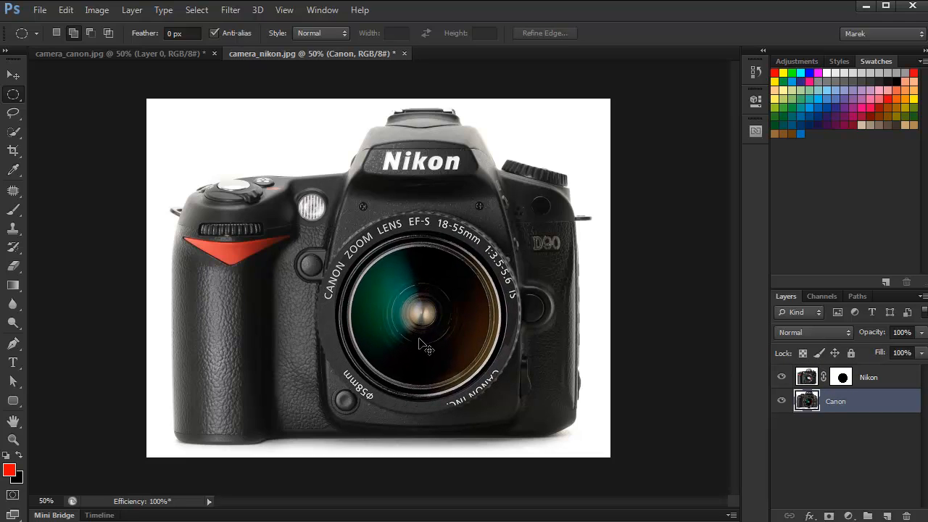
key(ctrl+t)
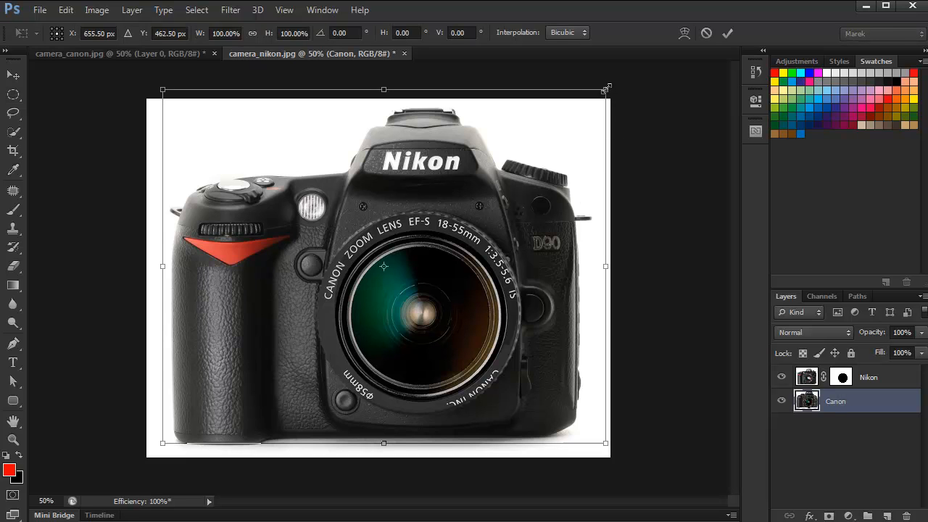
drag(604, 90, 597, 97)
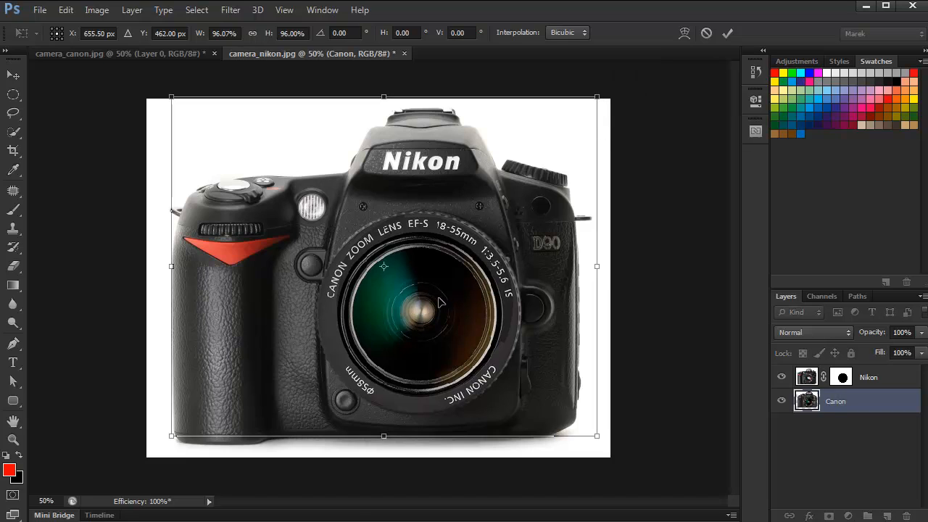
drag(438, 305, 437, 306)
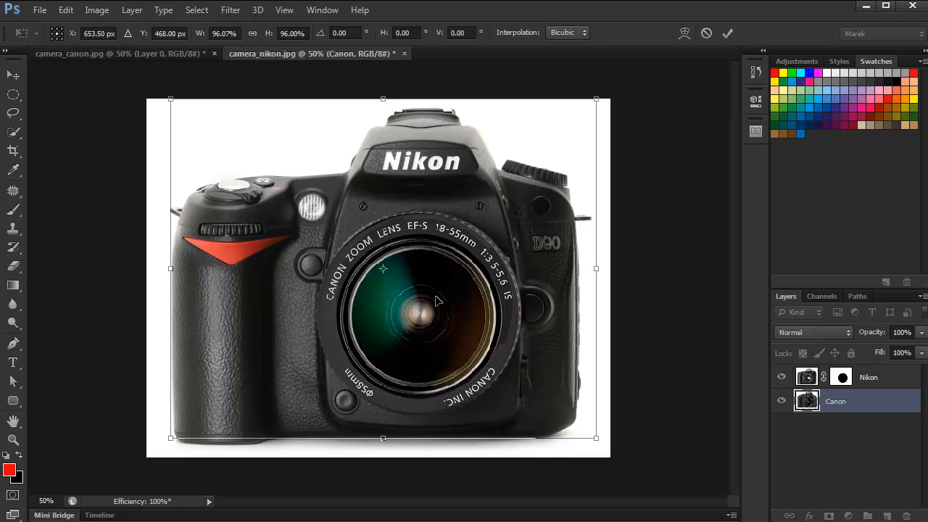
key(Return)
Step: Nudge the Canon layer up and scale it down slightly so the complete lens ring lettering fits the opening
key(m)
key(v)
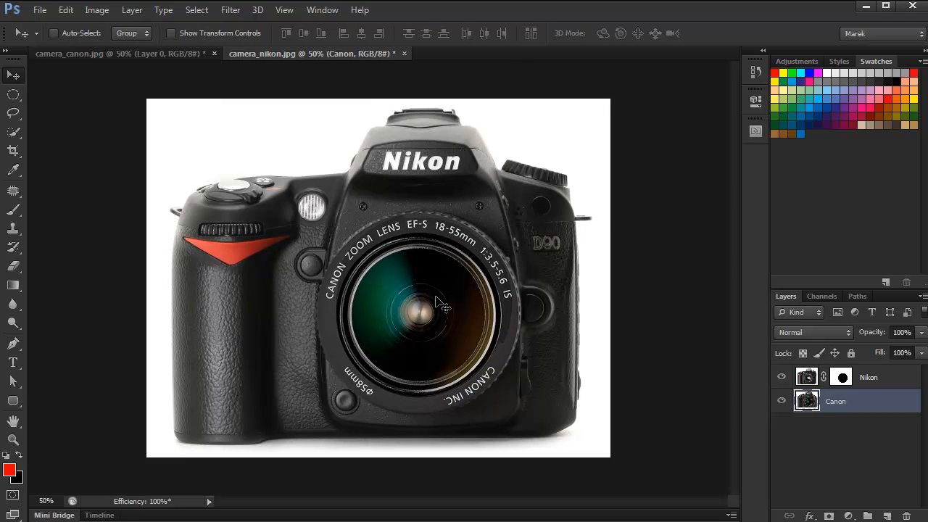
key(ctrl+t)
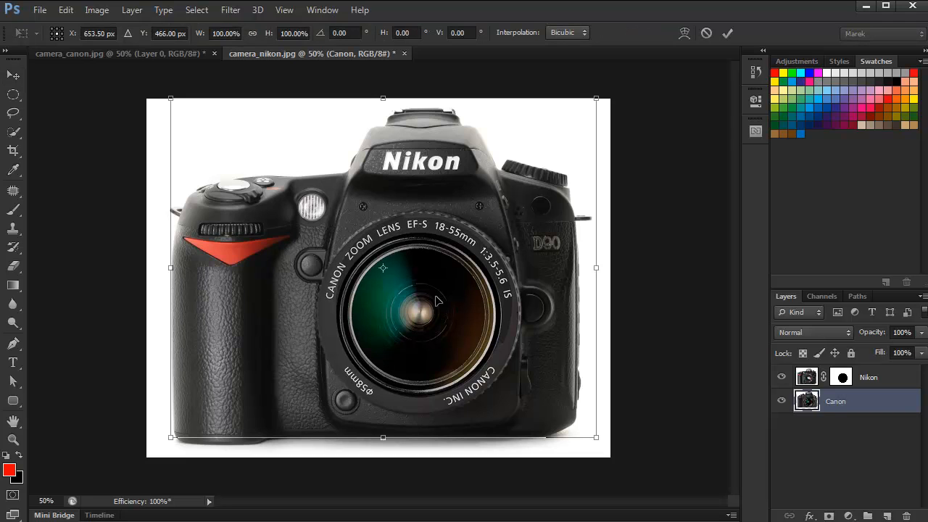
drag(593, 100, 588, 105)
key(Return)
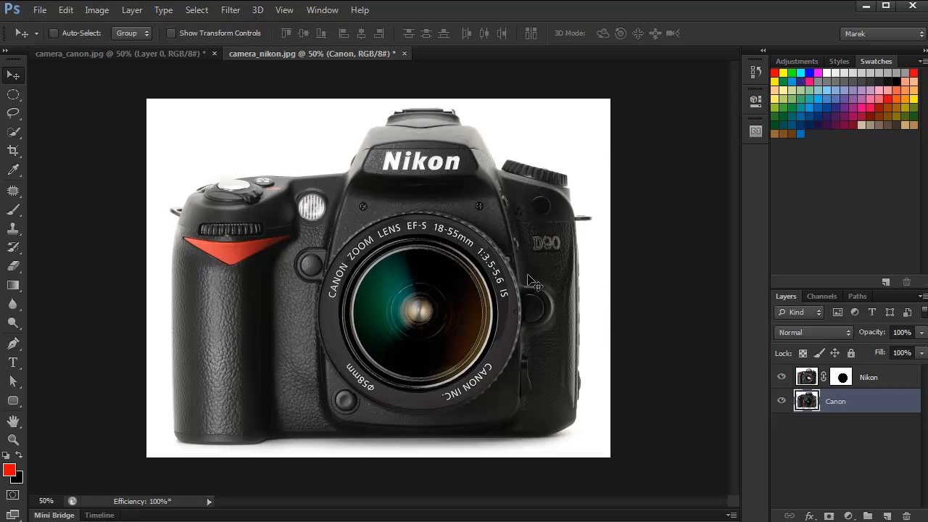
Step: Hide the Nikon layer to expose the whole Canon camera with its EOS 550D badge
click(781, 377)
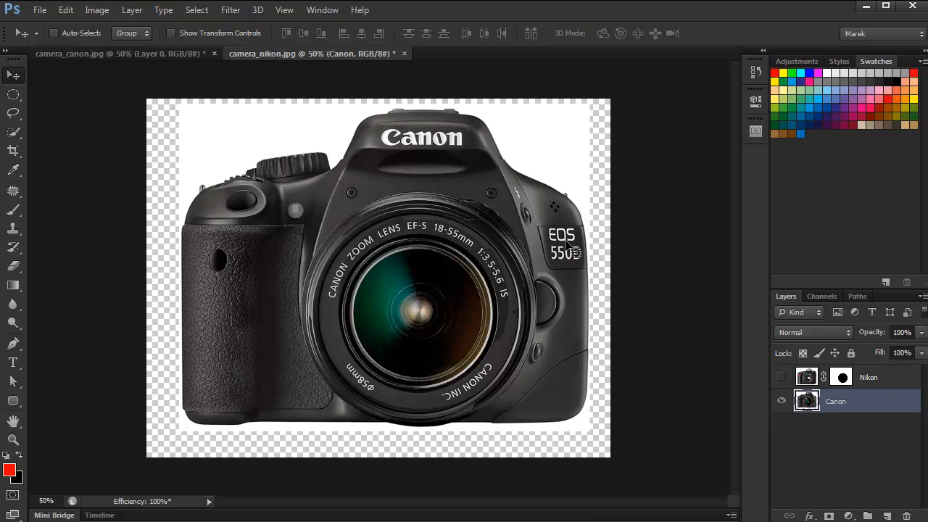
key(ctrl+plus)
key(ctrl+plus)
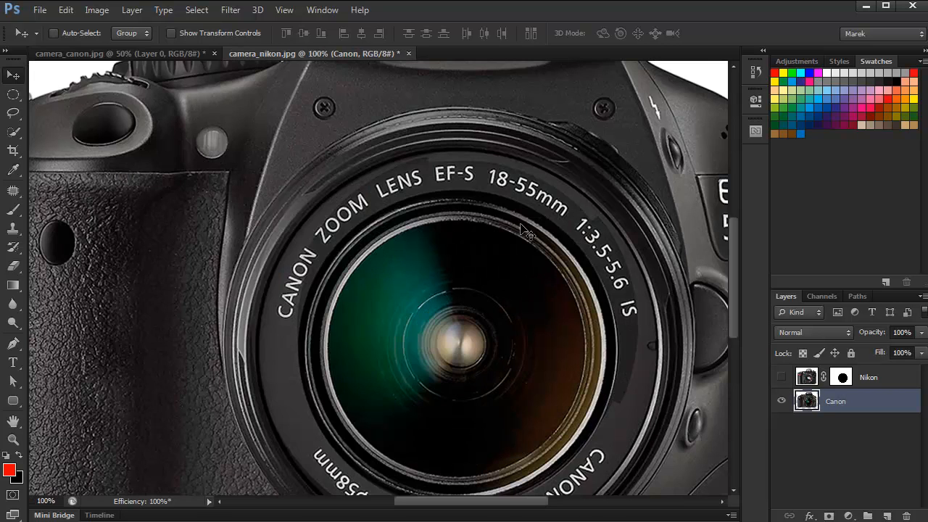
drag(555, 245, 275, 272)
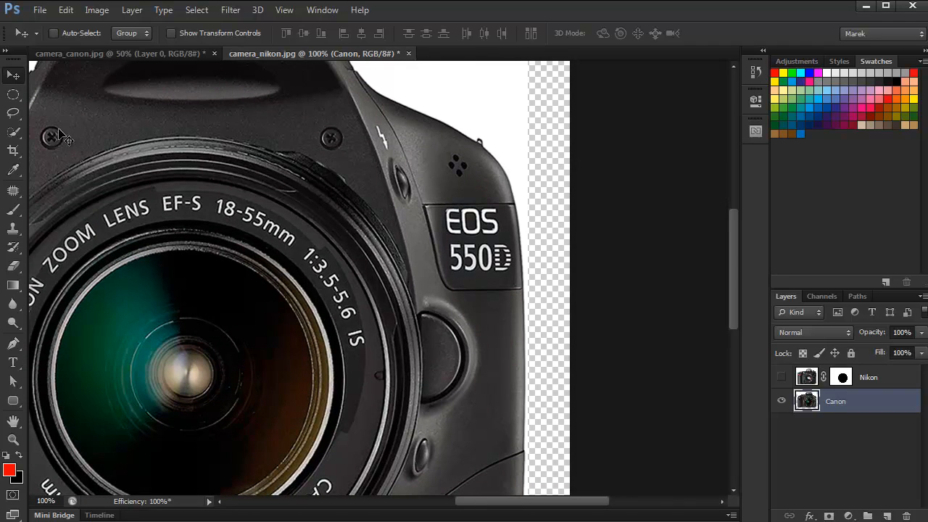
Step: Try isolating the EOS 550D badge with the Quick Selection tool, subtracting the excess below it, and discard the selection
click(18, 131)
click(80, 131)
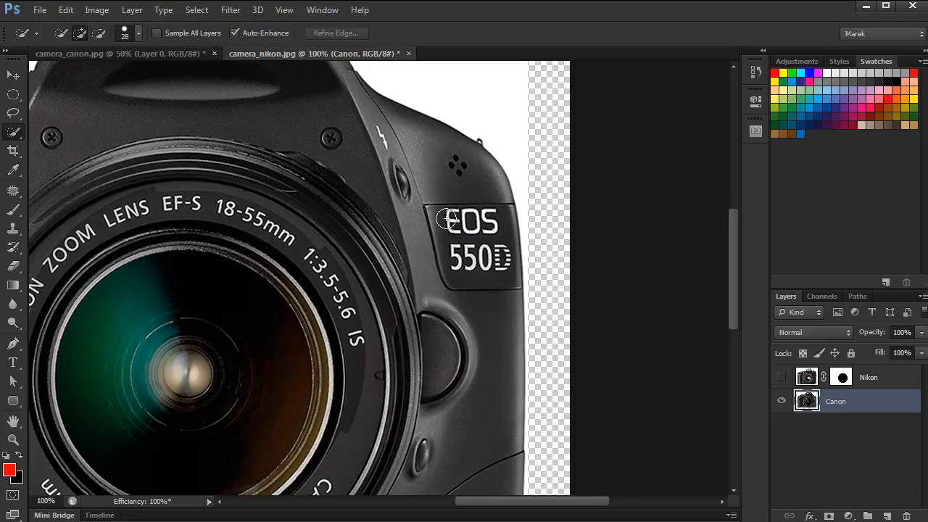
mouse_move(449, 217)
mouse_down()
mouse_move(495, 222)
mouse_move(491, 270)
mouse_move(470, 272)
mouse_move(482, 271)
mouse_up()
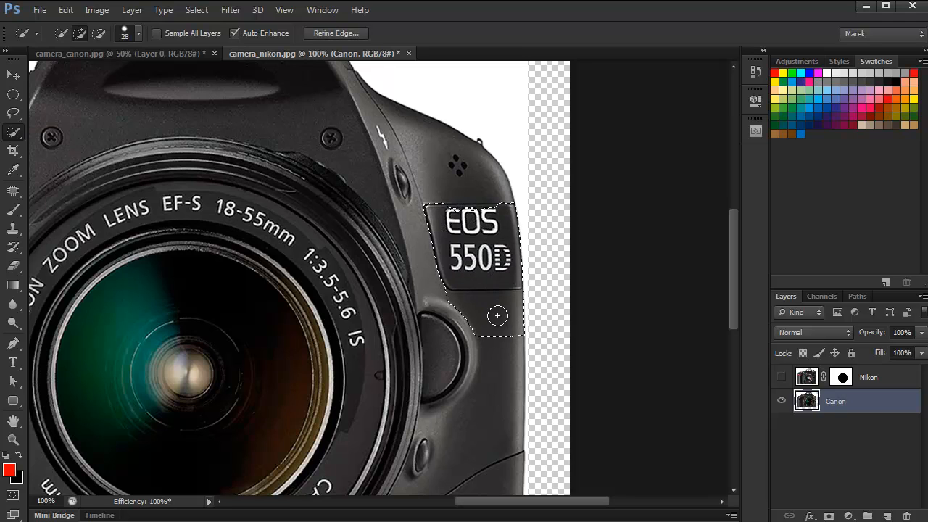
mouse_move(488, 321)
mouse_down()
mouse_move(536, 312)
mouse_move(456, 303)
mouse_move(467, 341)
mouse_up()
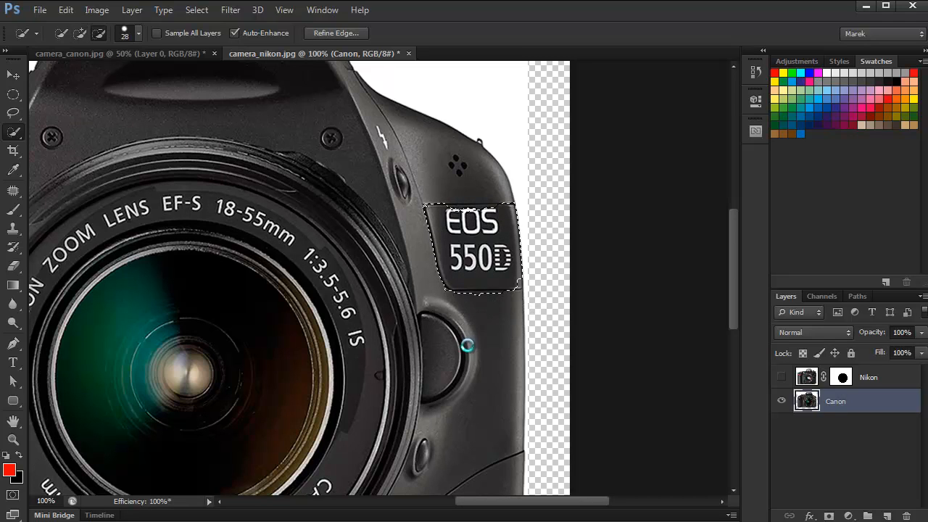
key(ctrl+d)
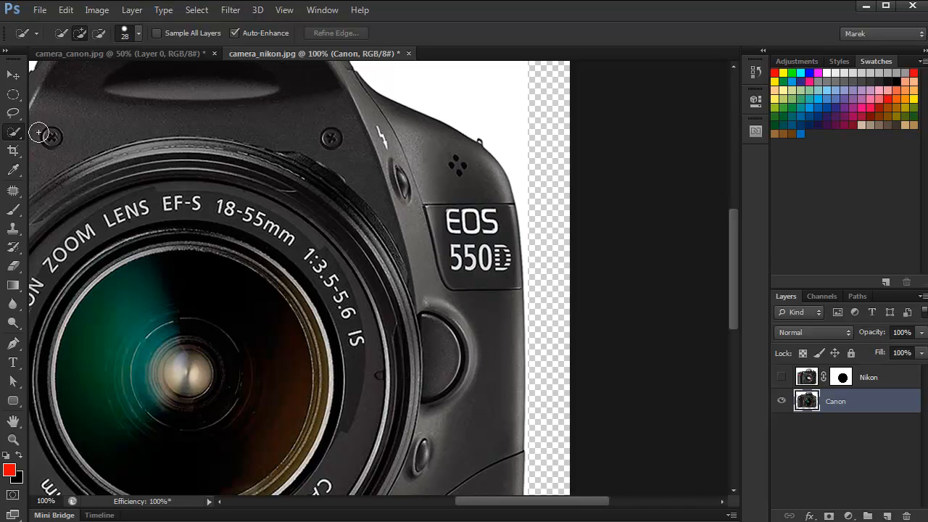
Step: Outline the EOS 550D badge on the Canon layer with a Lasso selection along its edges
click(14, 113)
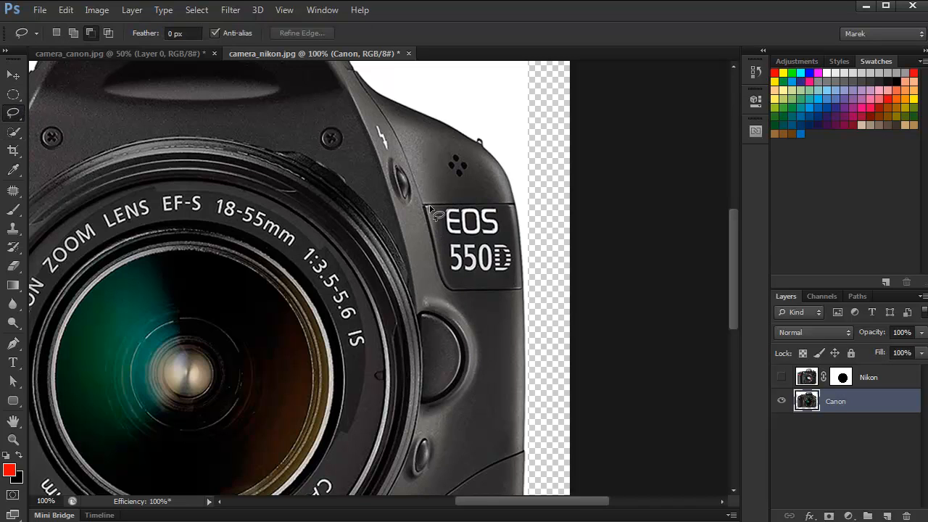
mouse_move(425, 206)
mouse_down()
mouse_move(515, 205)
mouse_move(521, 285)
mouse_move(447, 287)
mouse_move(424, 205)
mouse_up()
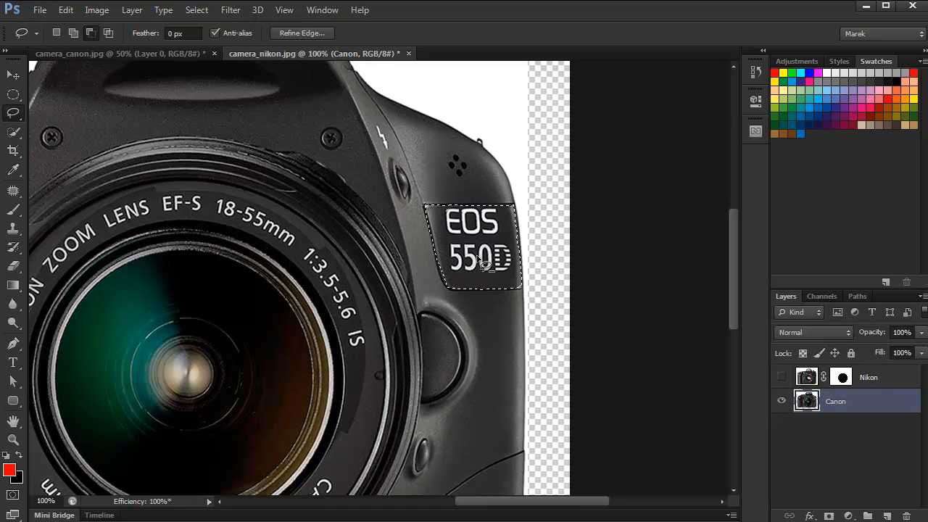
Step: Copy the selected EOS 550D badge from the Canon layer to its own layer and name it Eos
key(ctrl+j)
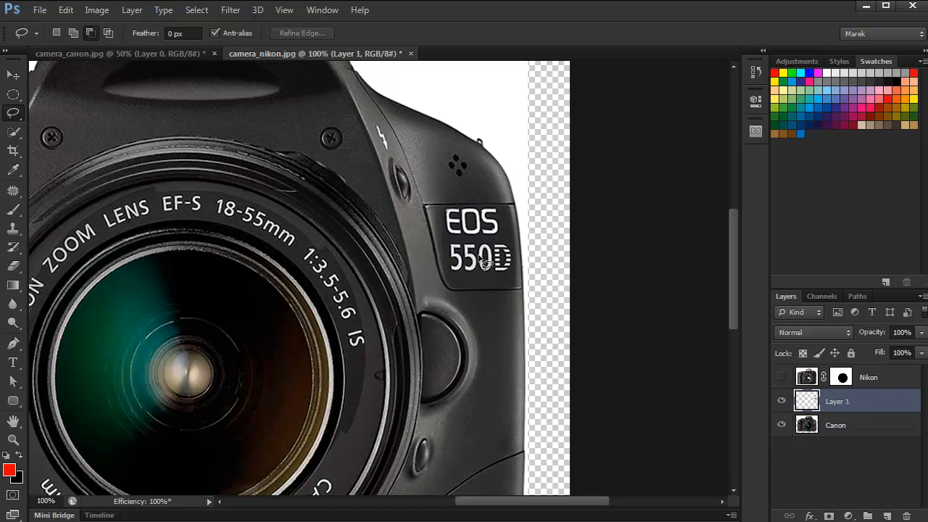
double_click(837, 402)
text(Eos)
key(Return)
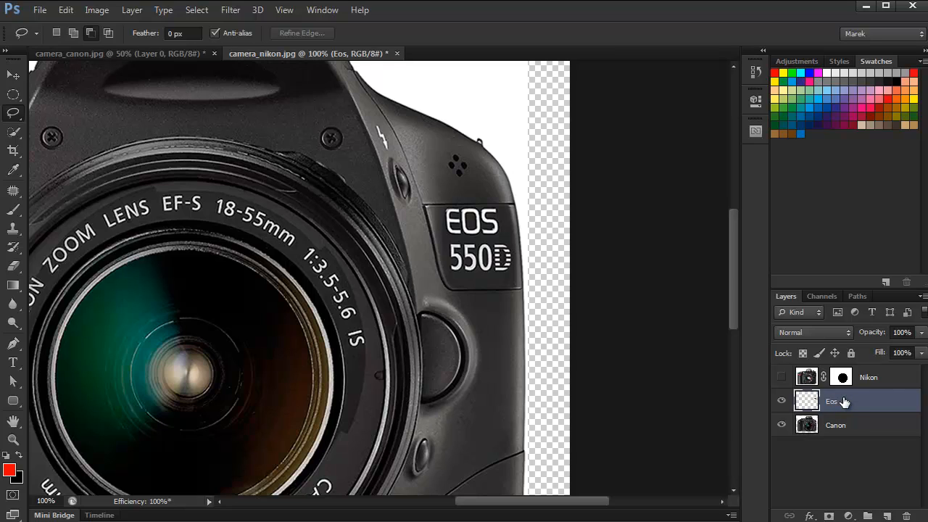
Step: Show the Nikon layer again, place the Eos layer above it, and move the badge up and right, clear of the D90 lettering
click(780, 377)
click(890, 379)
drag(855, 400, 864, 377)
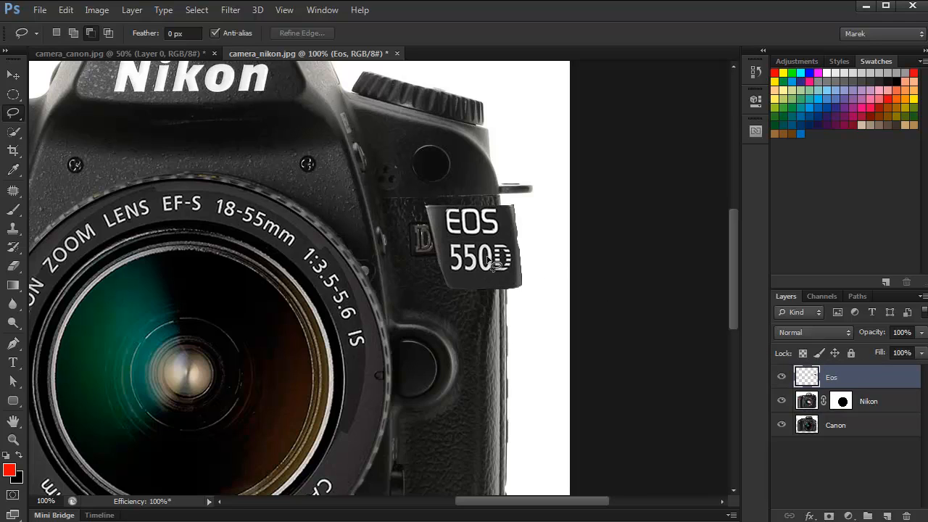
drag(492, 256, 540, 142)
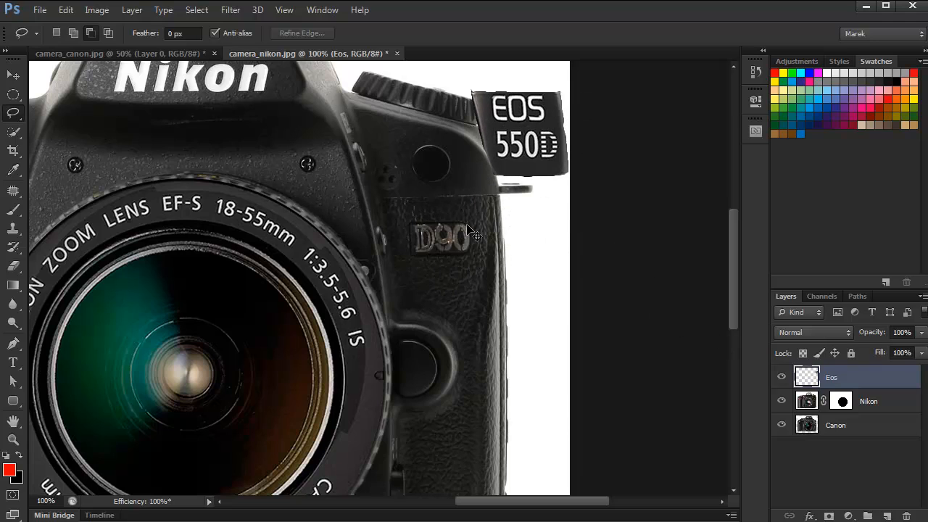
Step: Remove the D90 lettering from the Nikon layer's image with the Clone Stamp, sampling the grip texture just below it
click(808, 402)
click(843, 402)
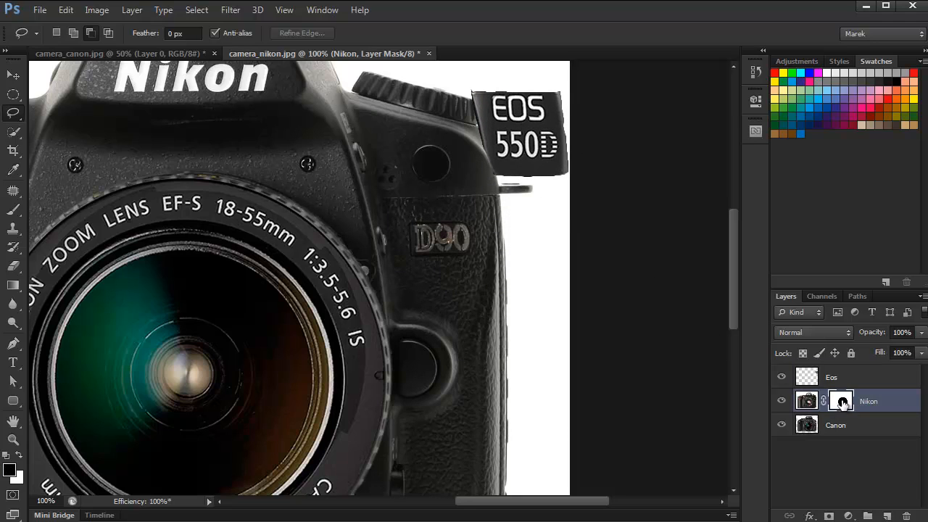
click(806, 402)
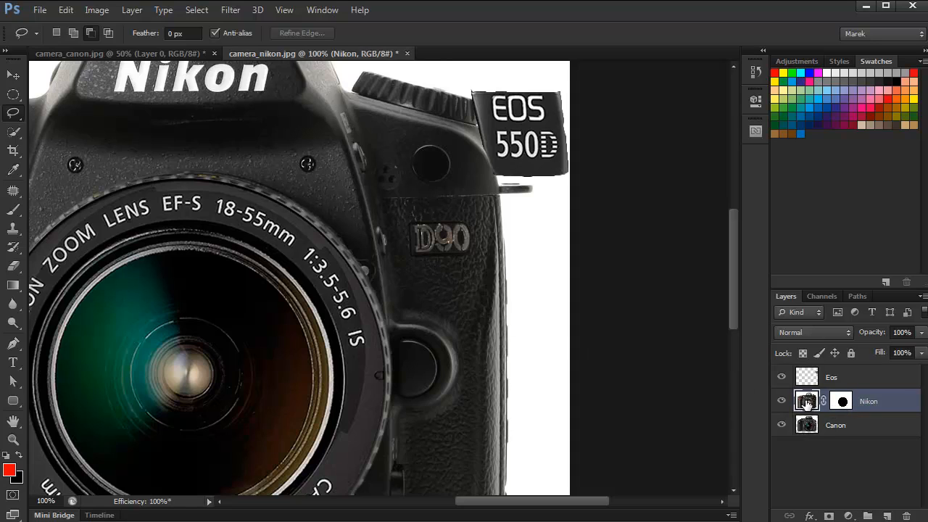
key(s)
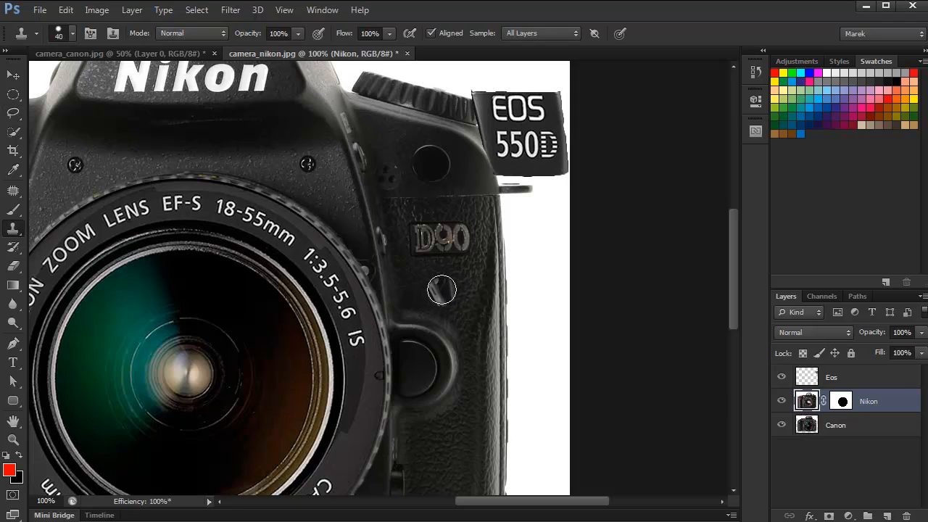
alt+click(419, 274)
mouse_move(419, 251)
mouse_down()
mouse_move(464, 246)
mouse_move(416, 237)
mouse_move(462, 234)
mouse_up()
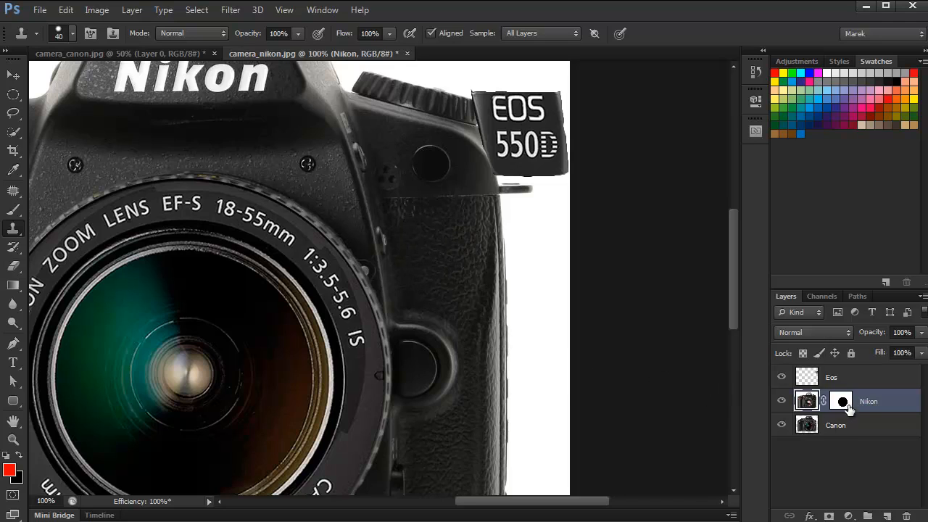
Step: Move the EOS 550D badge onto the cleaned grip area and set the Eos layer's blend mode to Color Dodge
click(810, 375)
drag(527, 160, 457, 270)
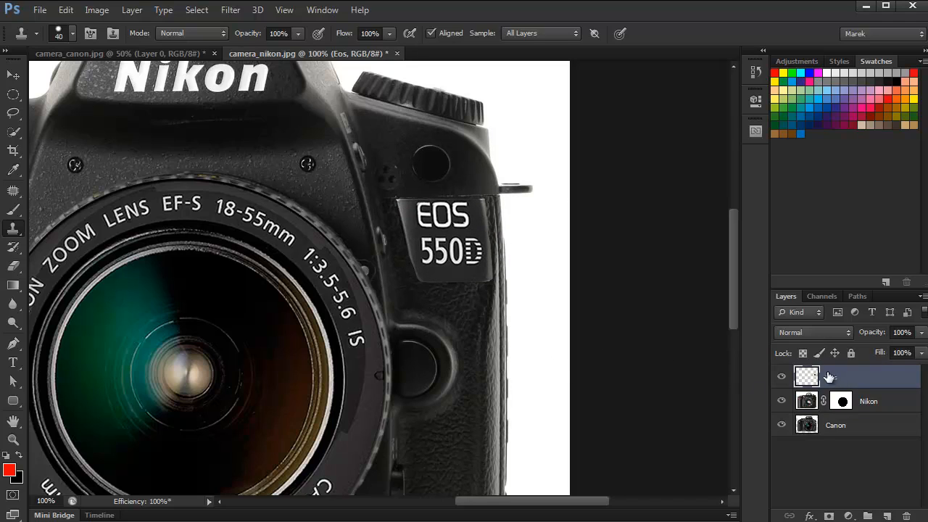
click(847, 332)
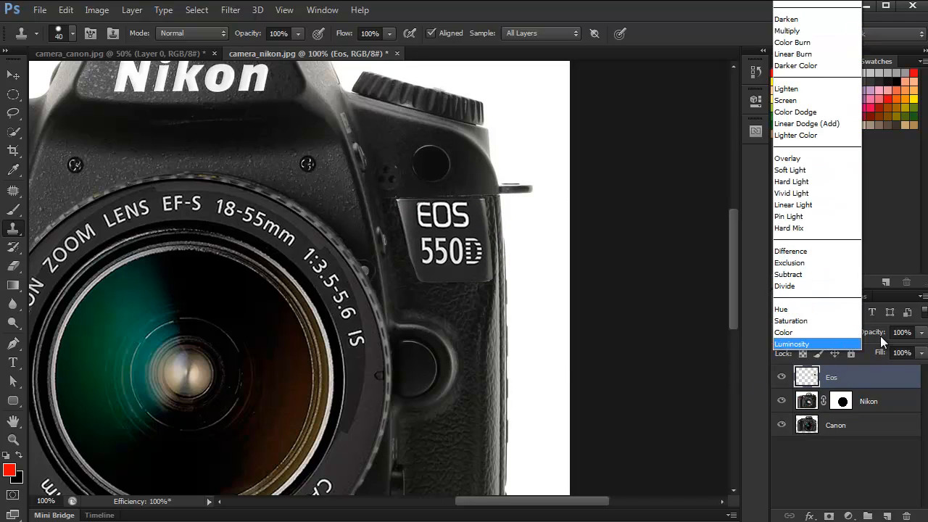
click(808, 111)
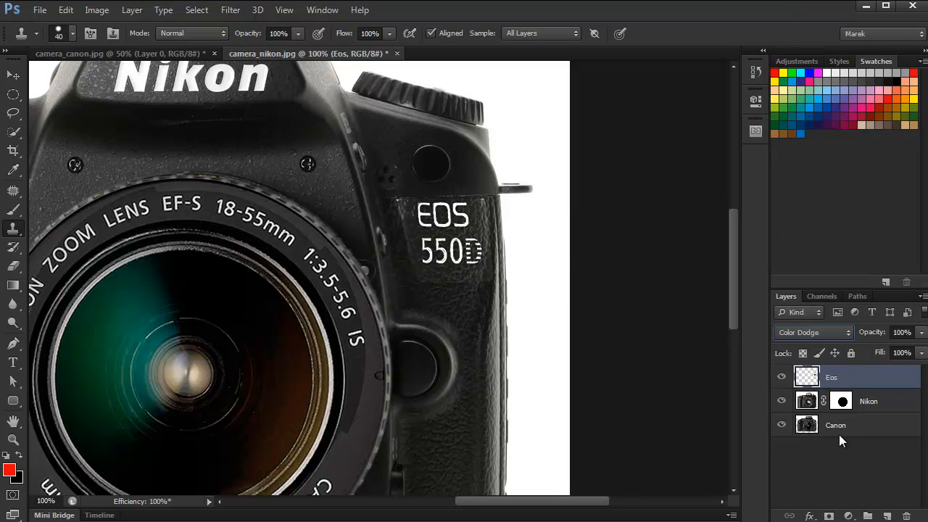
Step: Add a layer mask to the Eos layer and paint black along the badge patch's visible edges with a soft 30 px brush
click(828, 515)
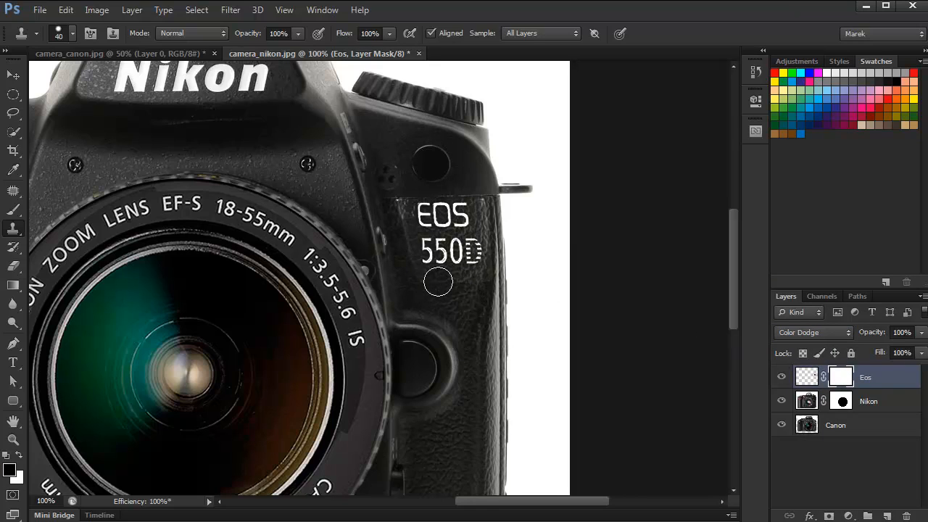
key(b)
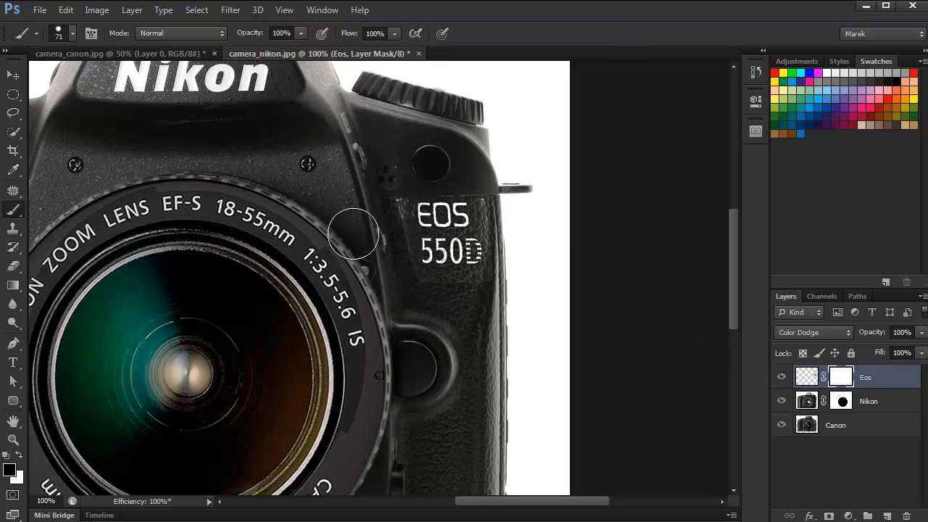
click(71, 34)
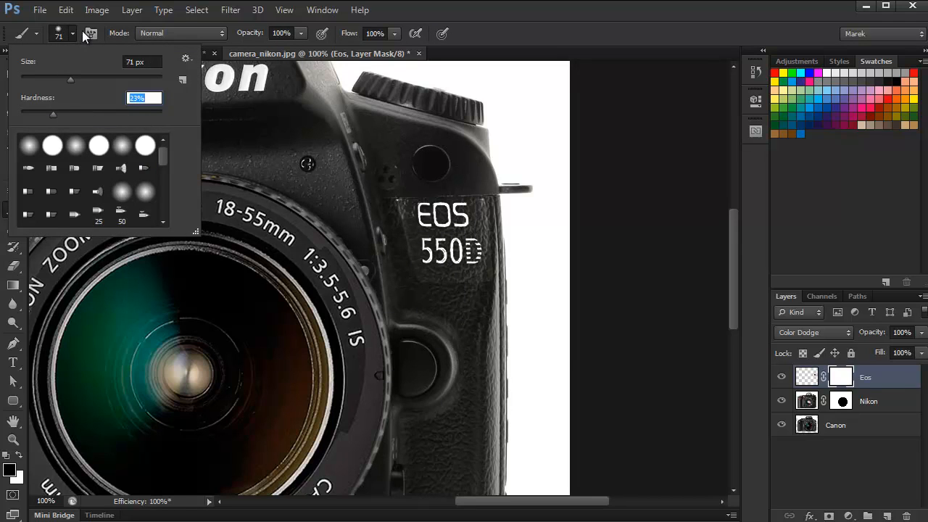
key(Return)
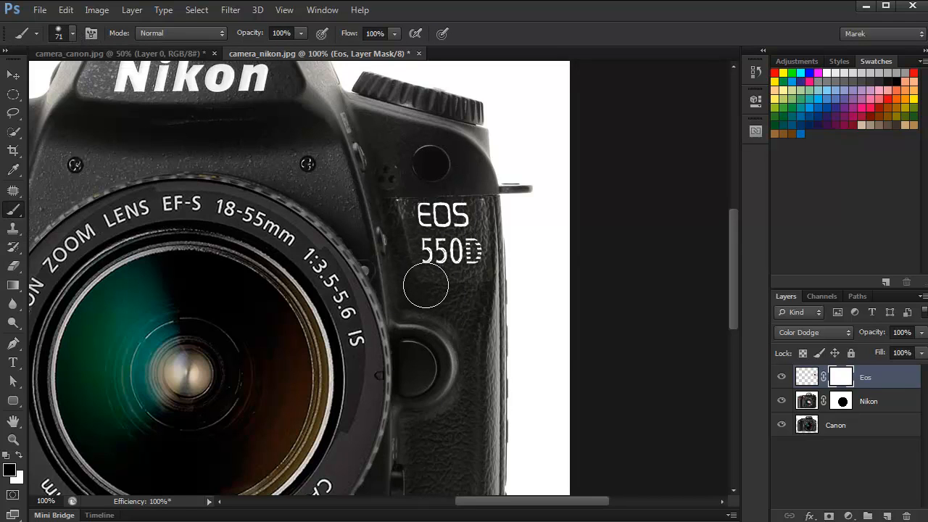
key(bracketleft)
key(bracketleft)
key(bracketleft)
key(bracketleft)
key(bracketleft)
drag(396, 198, 405, 236)
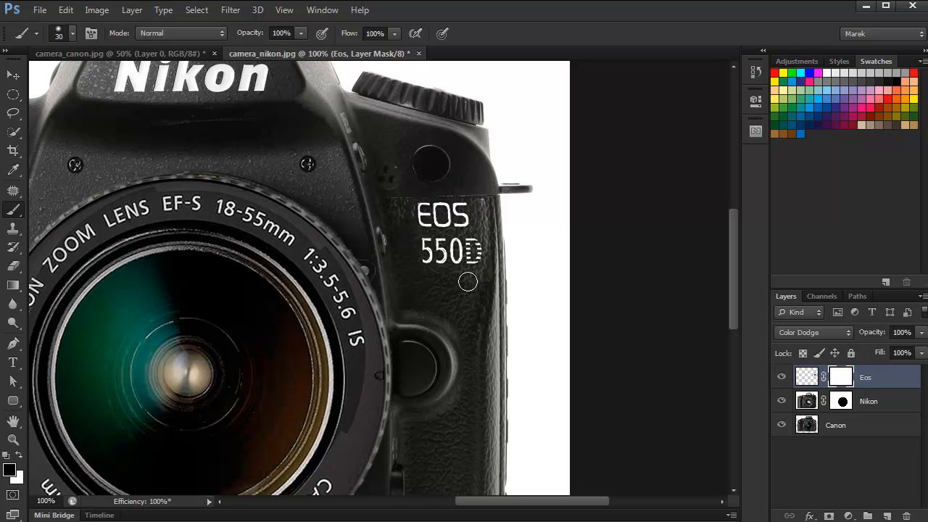
mouse_move(471, 282)
mouse_down()
mouse_move(497, 250)
mouse_move(484, 195)
mouse_move(491, 267)
mouse_up()
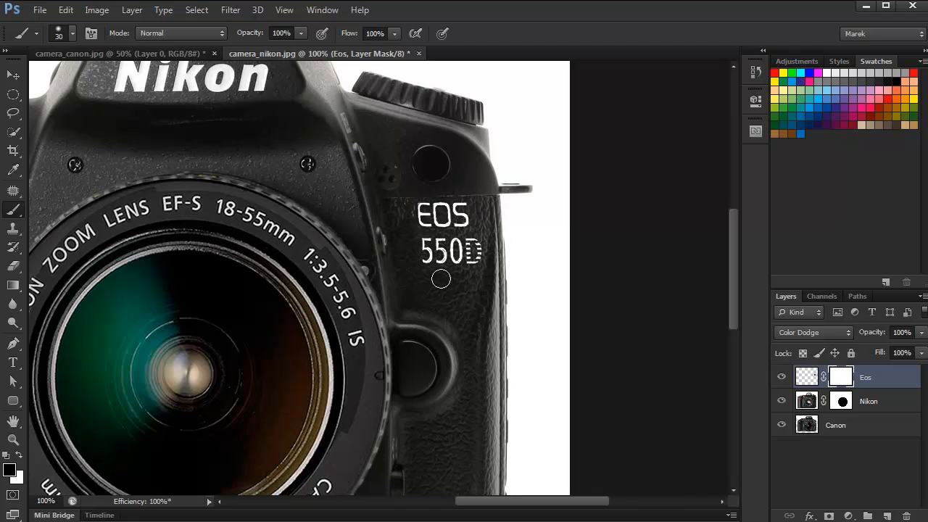
key(ctrl+minus)
key(ctrl+minus)
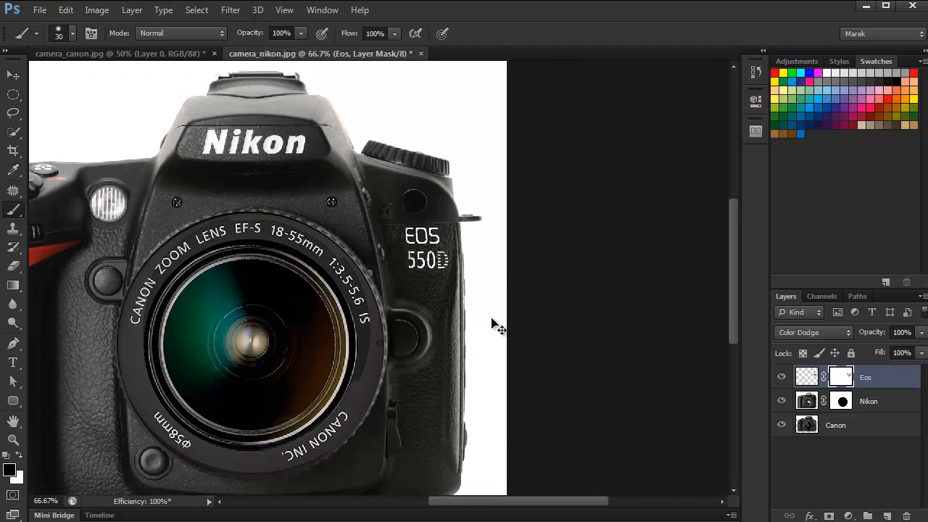